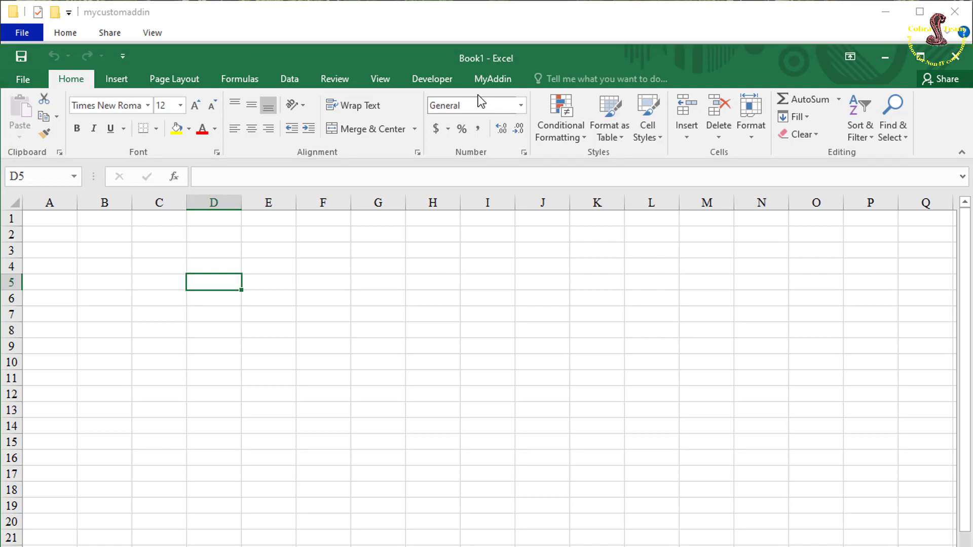
# Step: Switch to the MyAddin ribbon tab to reveal the Run button in My Group
pyautogui.click(491, 79)
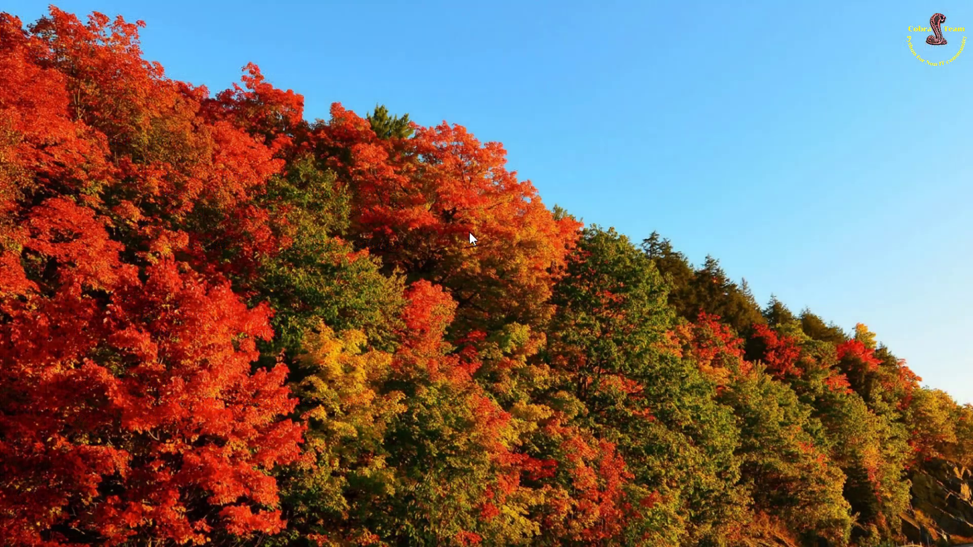
# Step: Create a new folder on the desktop named 'Custom Ribbon'
pyautogui.rightClick(469, 232)
pyautogui.moveTo(562, 380)
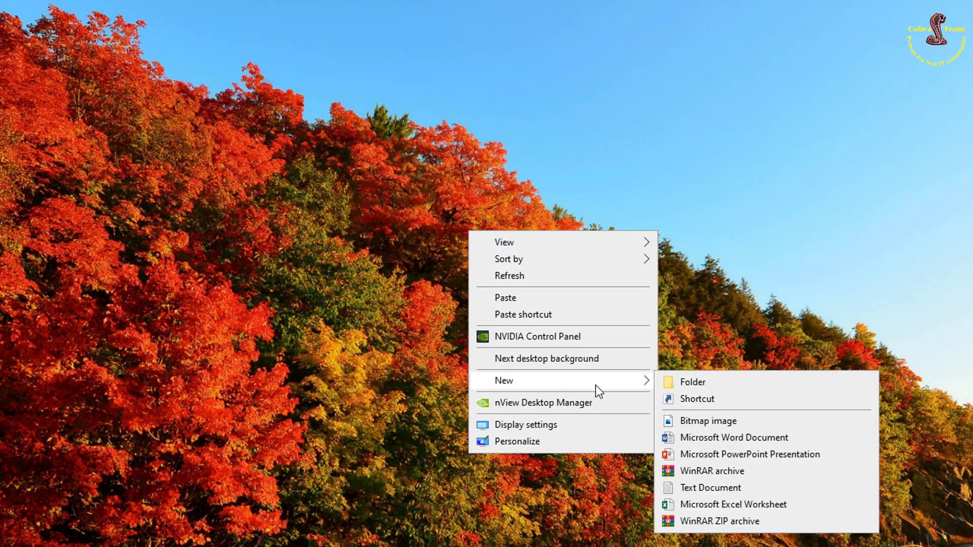
pyautogui.click(676, 380)
pyautogui.write('Cu')
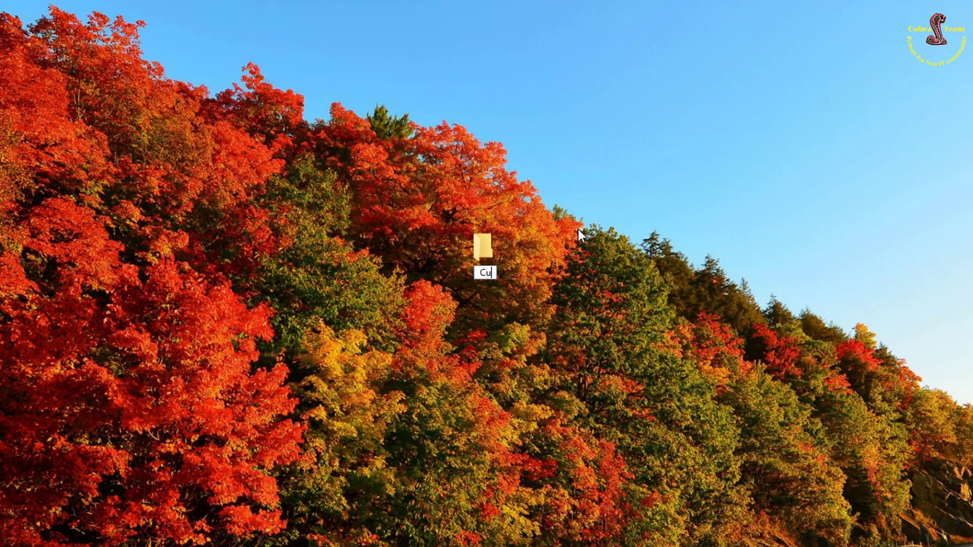
pyautogui.write('stom Ad')
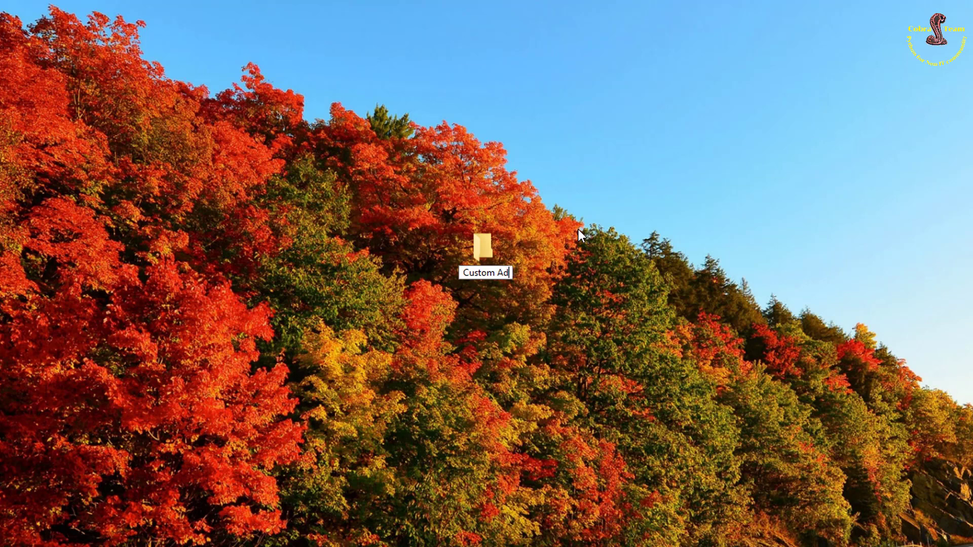
pyautogui.press('BackSpace')
pyautogui.press('BackSpace')
pyautogui.write('Ribbon')
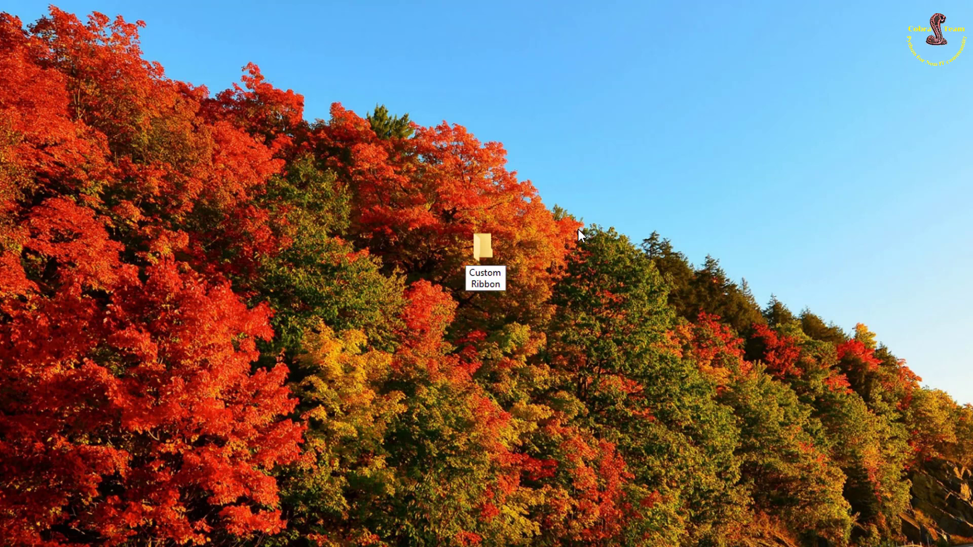
pyautogui.press('Return')
# Step: Open the Custom Ribbon folder and launch Command Prompt there by entering cmd in the address bar
pyautogui.doubleClick(489, 254)
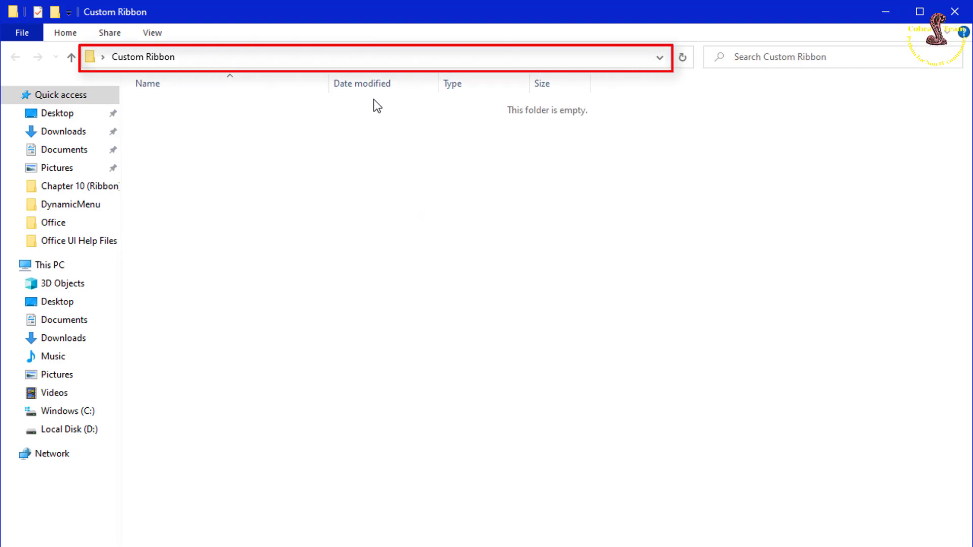
pyautogui.click(348, 59)
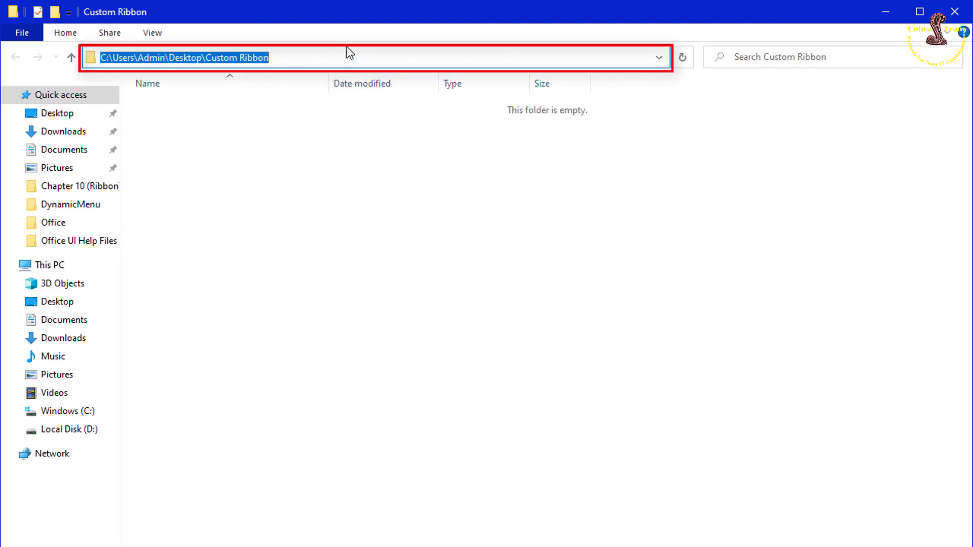
pyautogui.write('cmd')
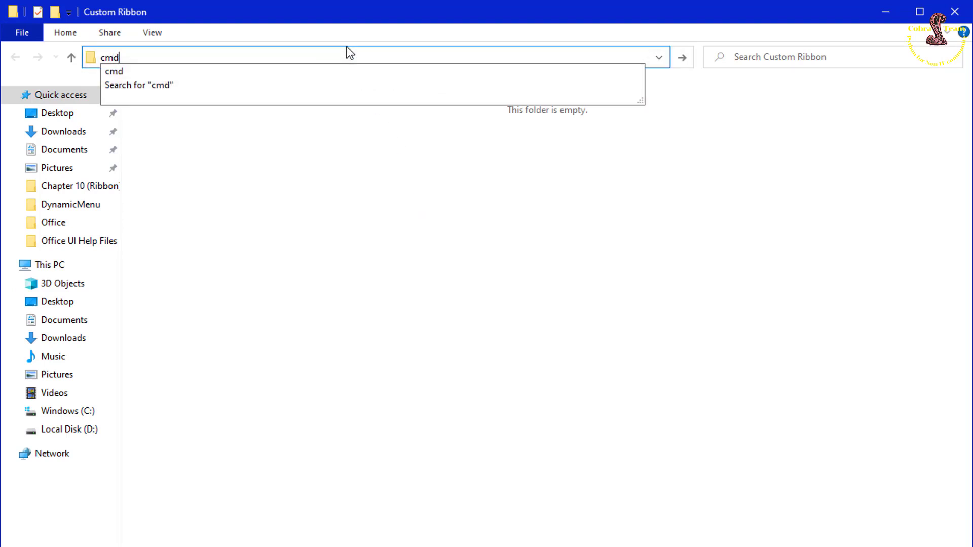
pyautogui.press('Return')
# Step: Run 'xlwings quickstart mycustomaddin --addin --ribbon' to generate the add-in project
pyautogui.write('x')
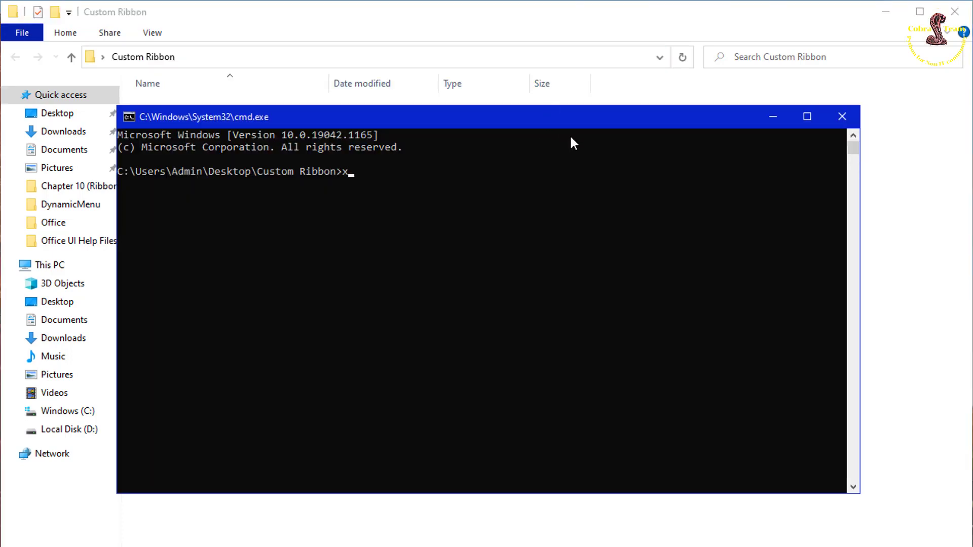
pyautogui.write('lwings quickstart')
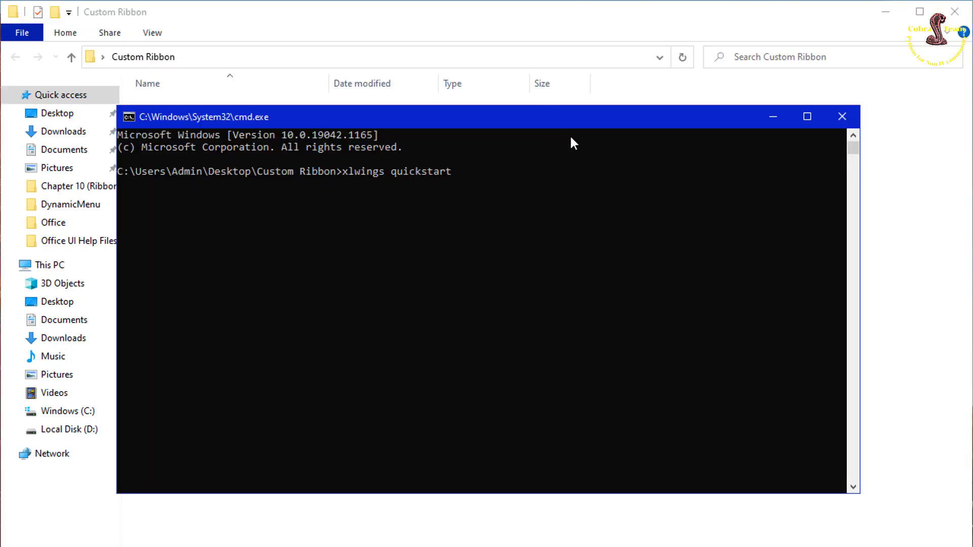
pyautogui.write(' mycustomaddin --')
pyautogui.write('addin --ribbon')
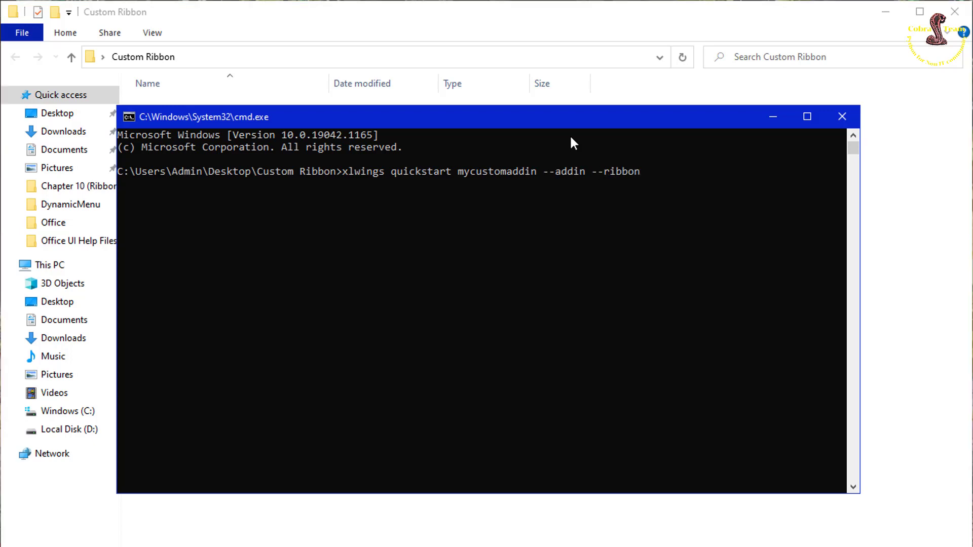
pyautogui.press('Return')
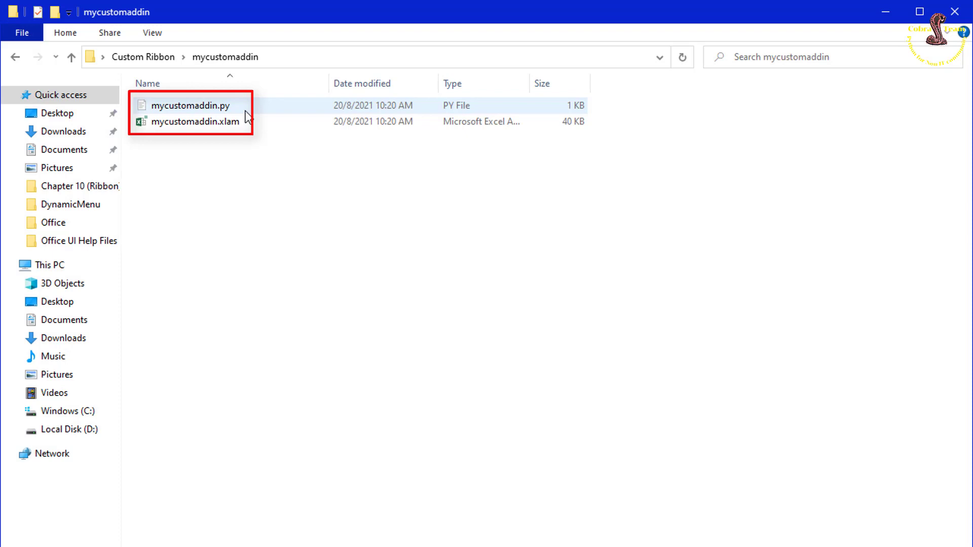
# Step: Load mycustomaddin.xlam, start a blank workbook, and run MyAddin's Run so A1 reads 'Hello xlwings!'
pyautogui.doubleClick(212, 120)
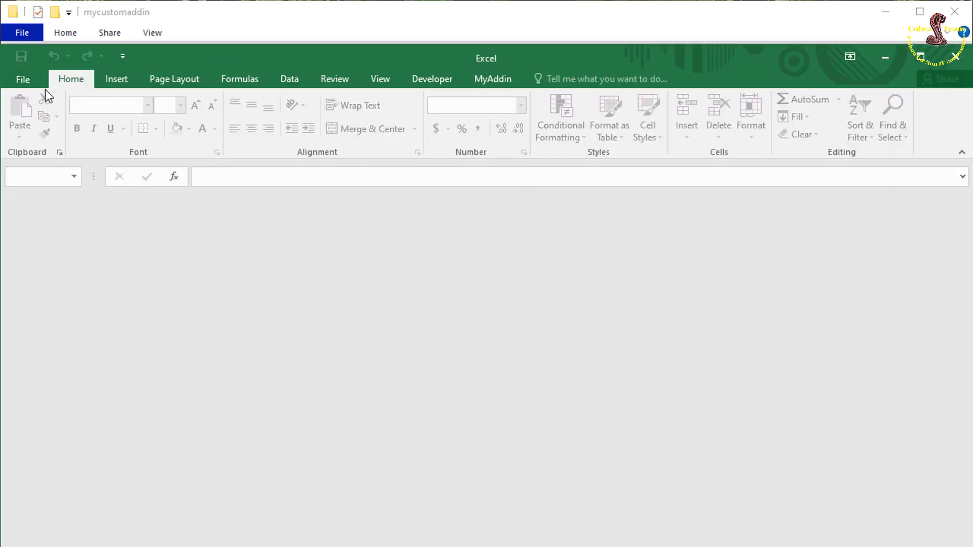
pyautogui.click(34, 82)
pyautogui.click(44, 143)
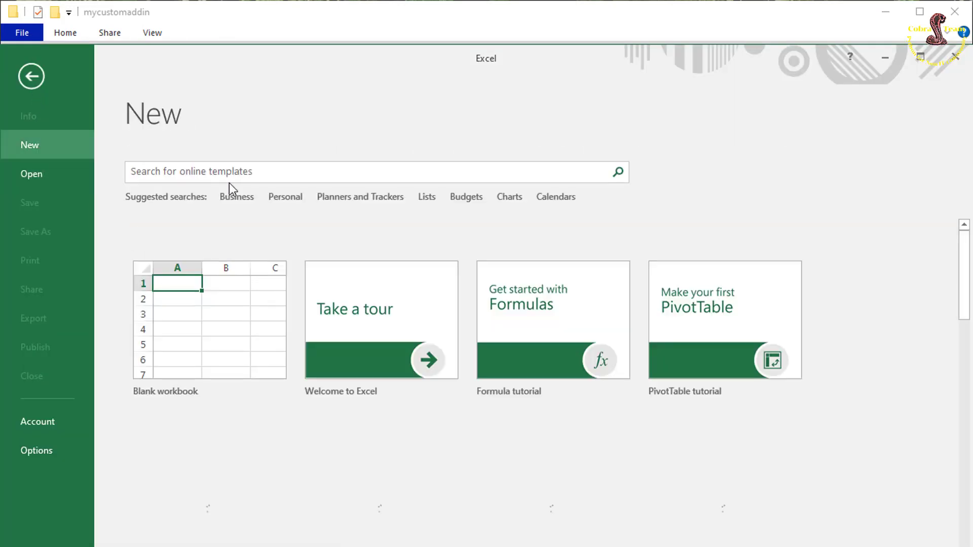
pyautogui.click(196, 282)
pyautogui.click(196, 281)
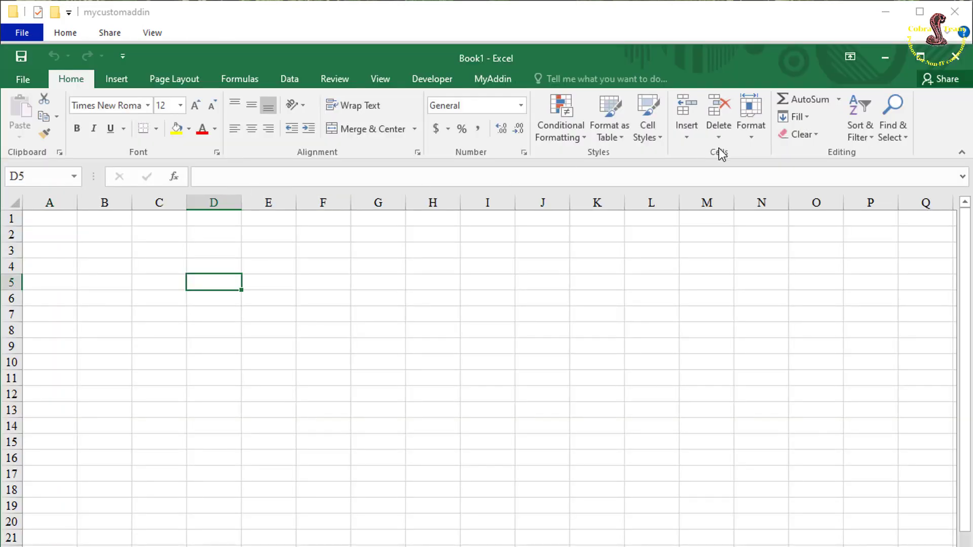
pyautogui.click(492, 79)
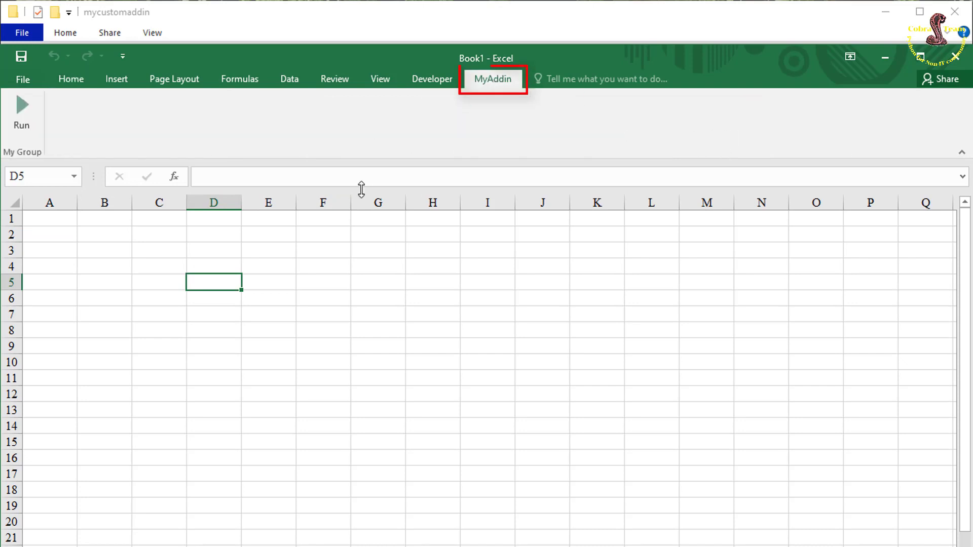
pyautogui.click(23, 116)
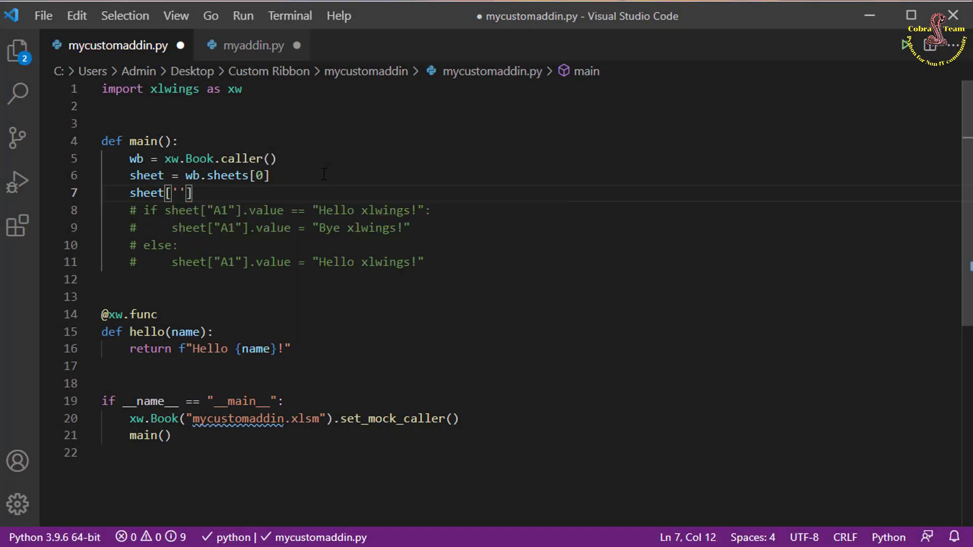
# Step: Make main() set sheet['A1'] to 'Chào mừng các bạn đến với khoá học Python Excel cho người mới bắt đầu tại Cobrateam.vn' and save mycustomaddin.py
pyautogui.write('A1')
pyautogui.write("'].value = 'Cha")
pyautogui.press('BackSpace')
pyautogui.press('BackSpace')
pyautogui.press('BackSpace')
pyautogui.write('Chào mừng các')
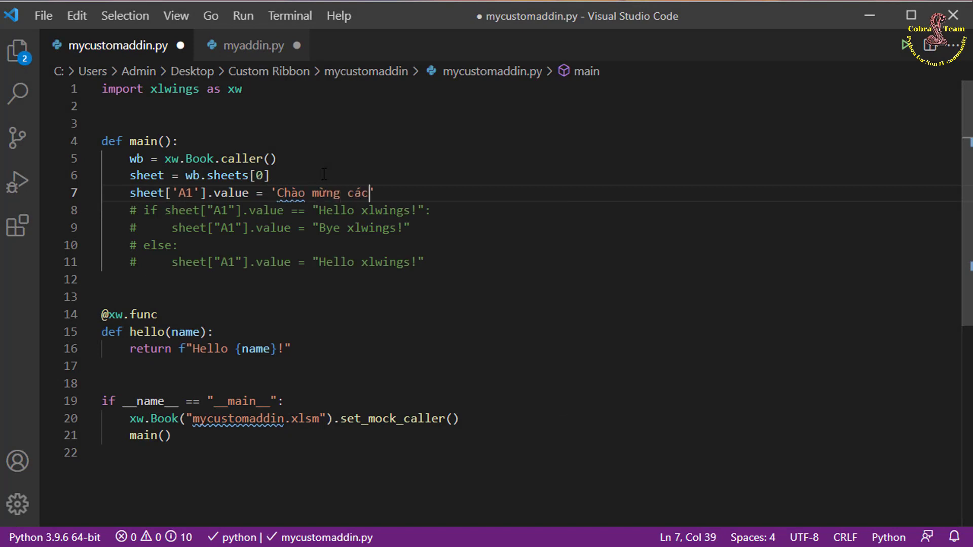
pyautogui.write(' bạn đến với khoá học Python Excel cho người mới bắ')
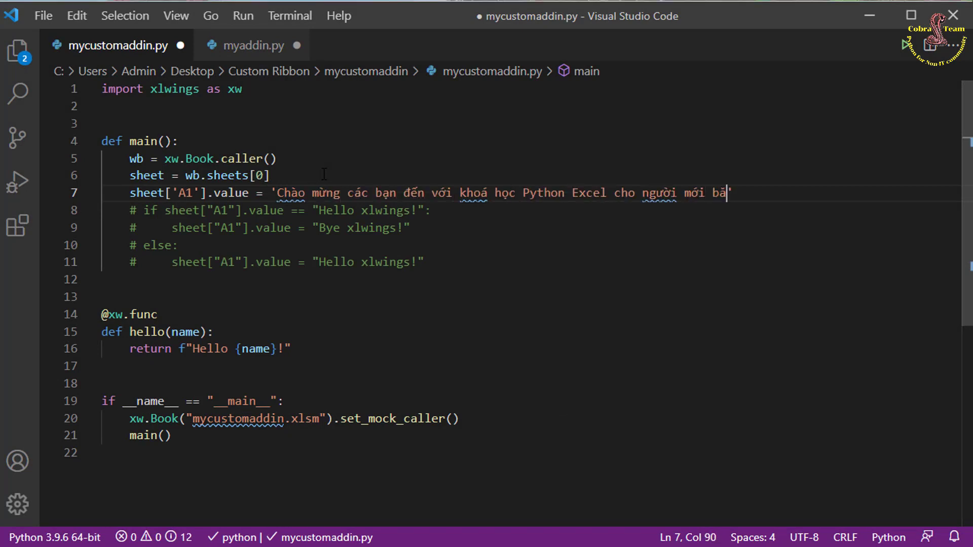
pyautogui.write('t đầu tại Cobrateam.vn')
pyautogui.hotkey('ctrl', 's')
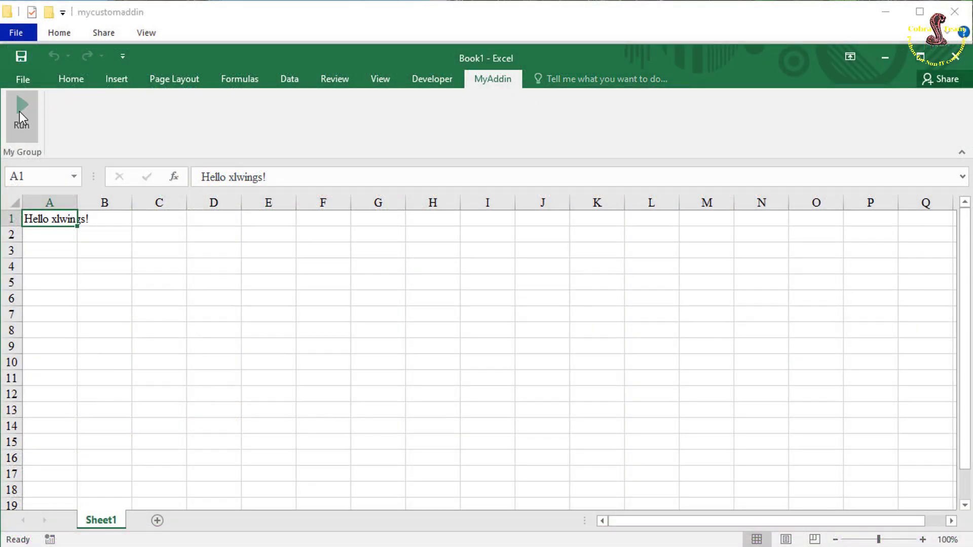
# Step: Run the updated add-in from the MyAddin tab to write the welcome sentence into A1
pyautogui.click(20, 111)
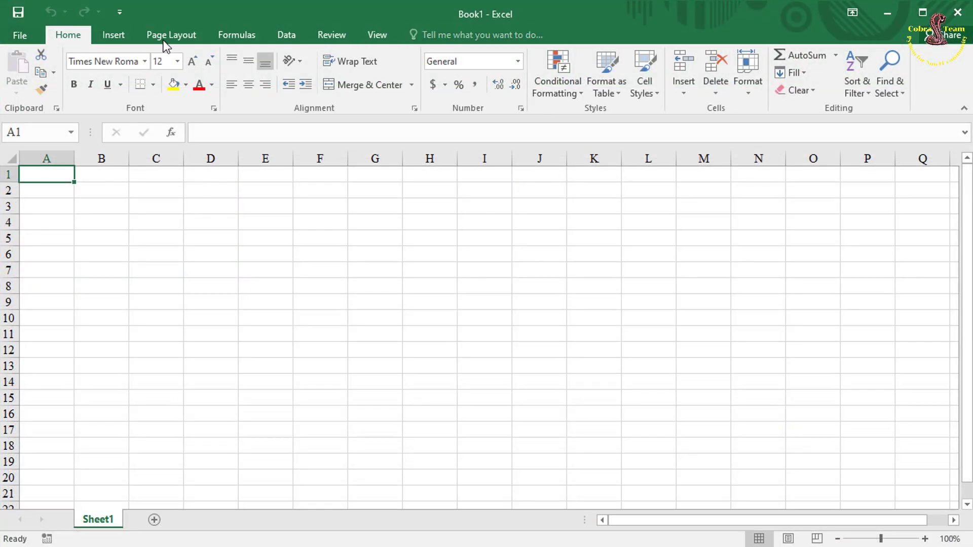
# Step: Enable the Developer tab under Options > Customize Ribbon and display its tools
pyautogui.click(20, 36)
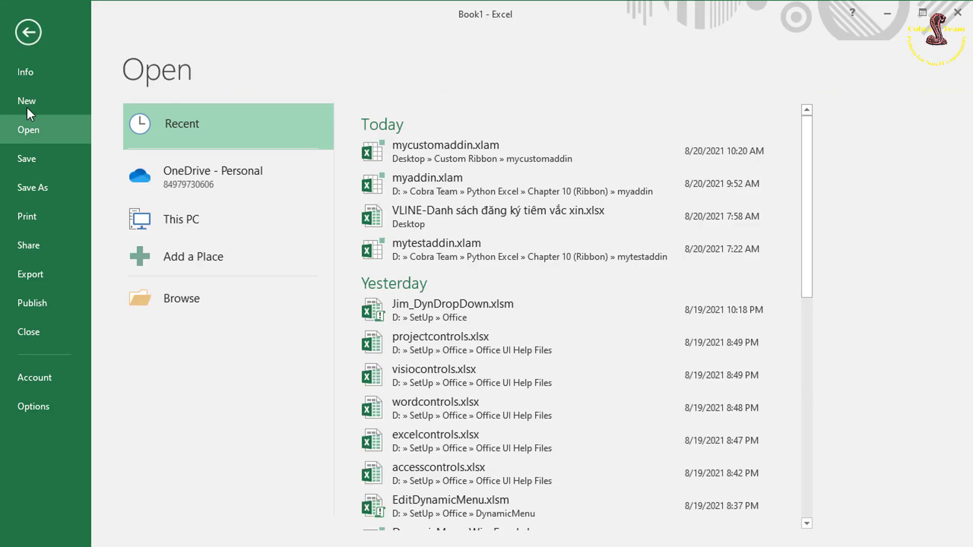
pyautogui.click(40, 406)
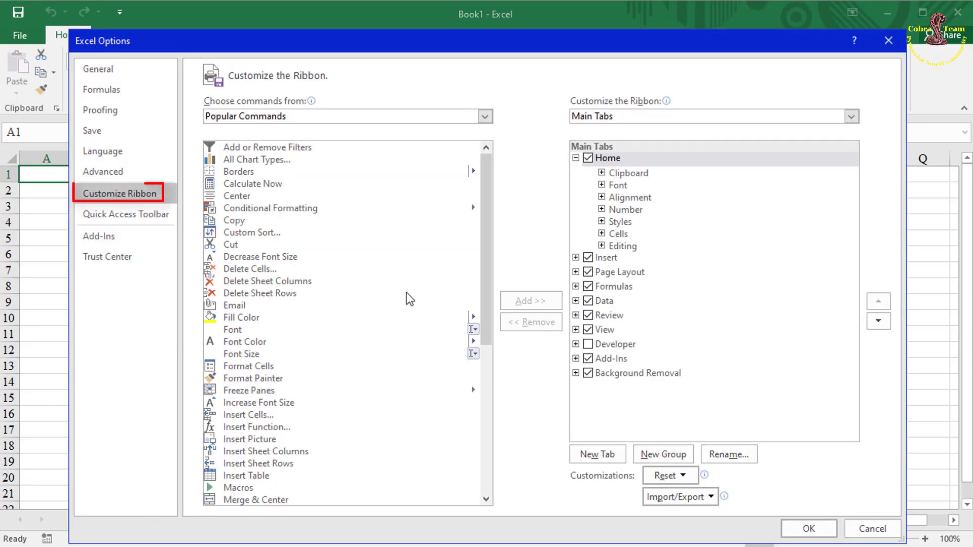
pyautogui.click(588, 344)
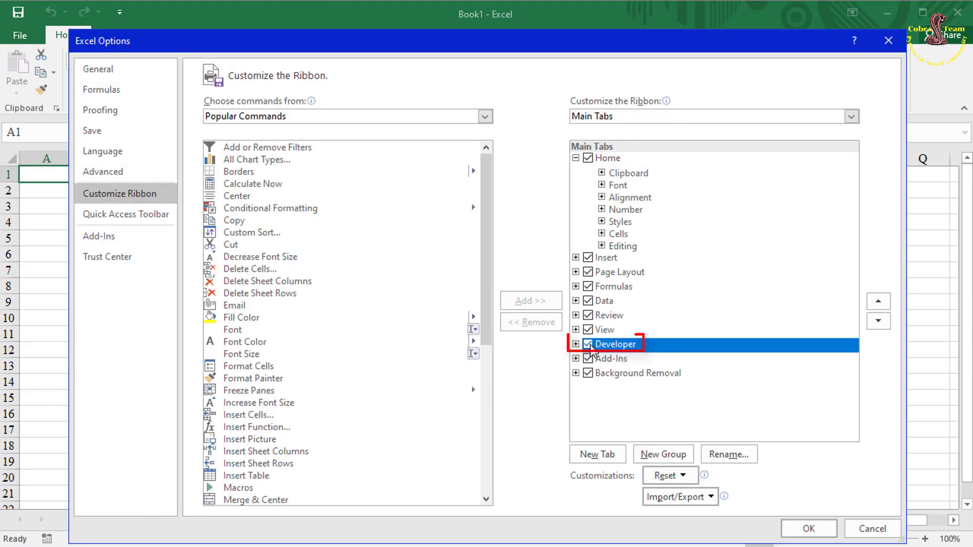
pyautogui.click(809, 529)
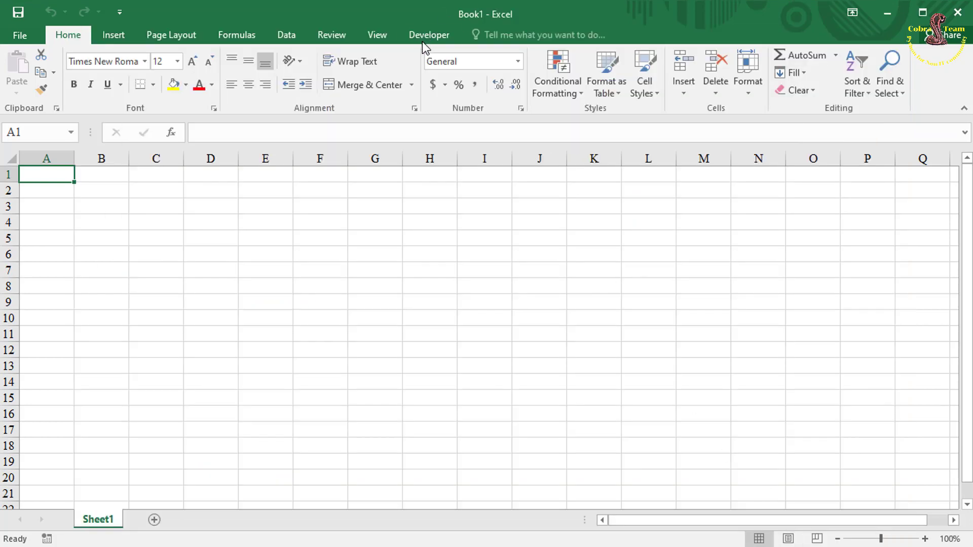
pyautogui.click(427, 35)
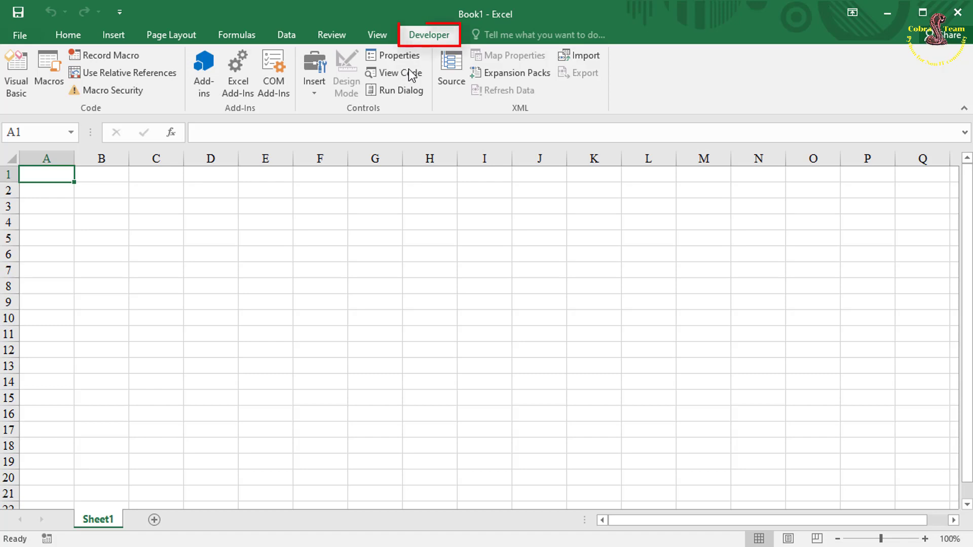
# Step: Add Desktop\Custom Ribbon\mycustomaddin\mycustomaddin.xlam through Excel Add-ins and enable Mycustomaddin
pyautogui.click(237, 87)
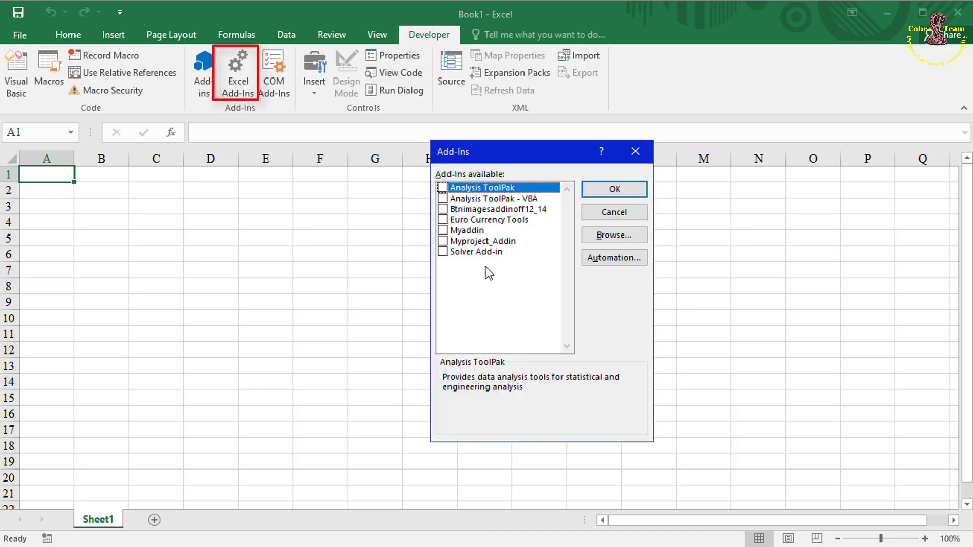
pyautogui.click(606, 236)
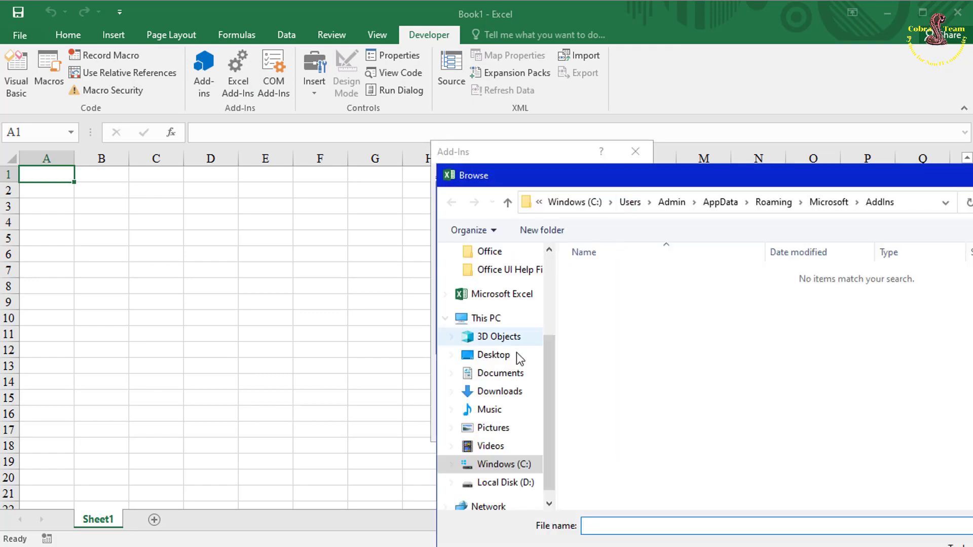
pyautogui.click(499, 355)
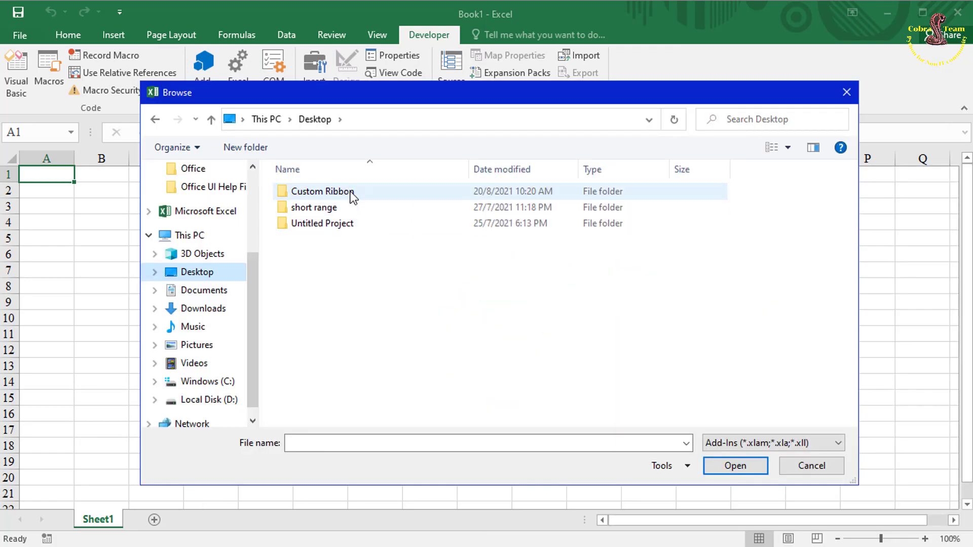
pyautogui.doubleClick(352, 193)
pyautogui.doubleClick(354, 191)
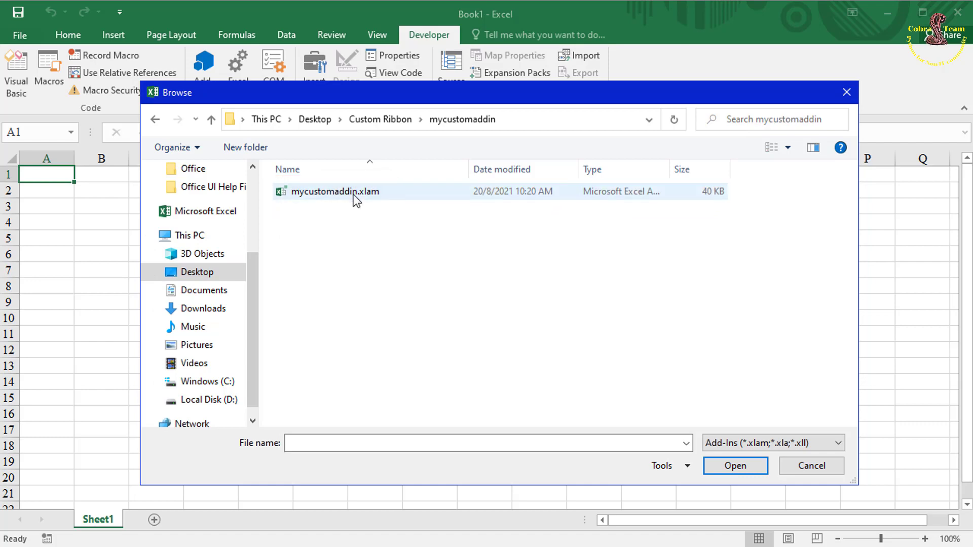
pyautogui.doubleClick(354, 194)
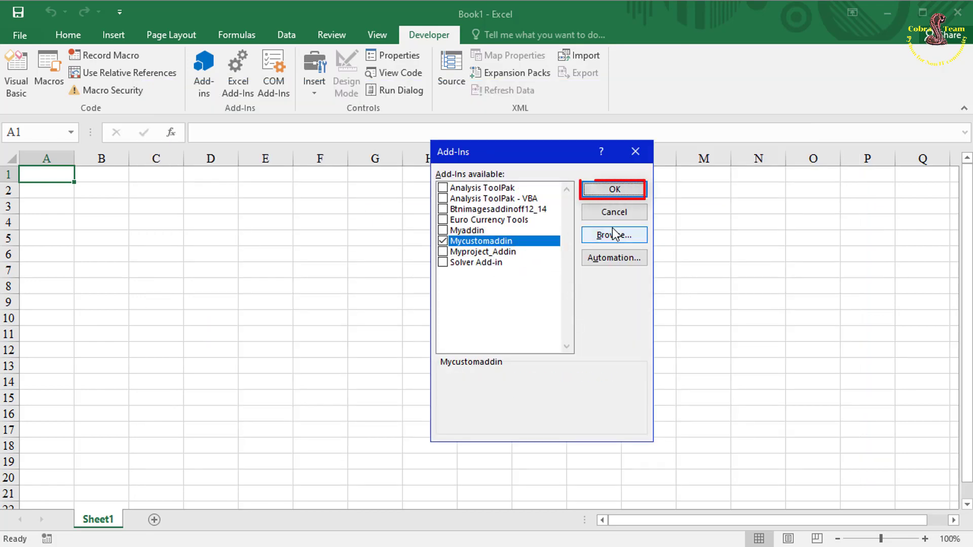
pyautogui.click(615, 189)
# Step: Switch to the MyAddin tab to show the Run command in My Group
pyautogui.click(490, 41)
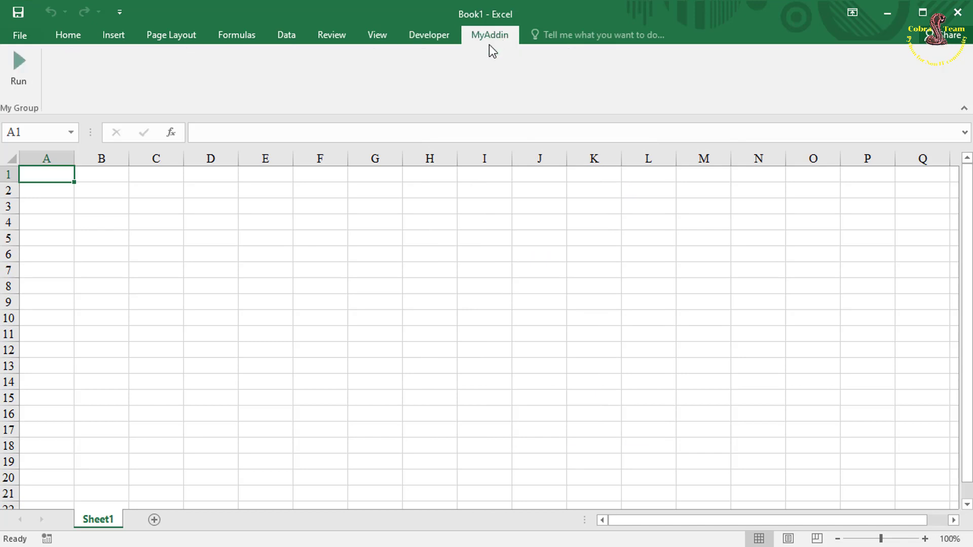